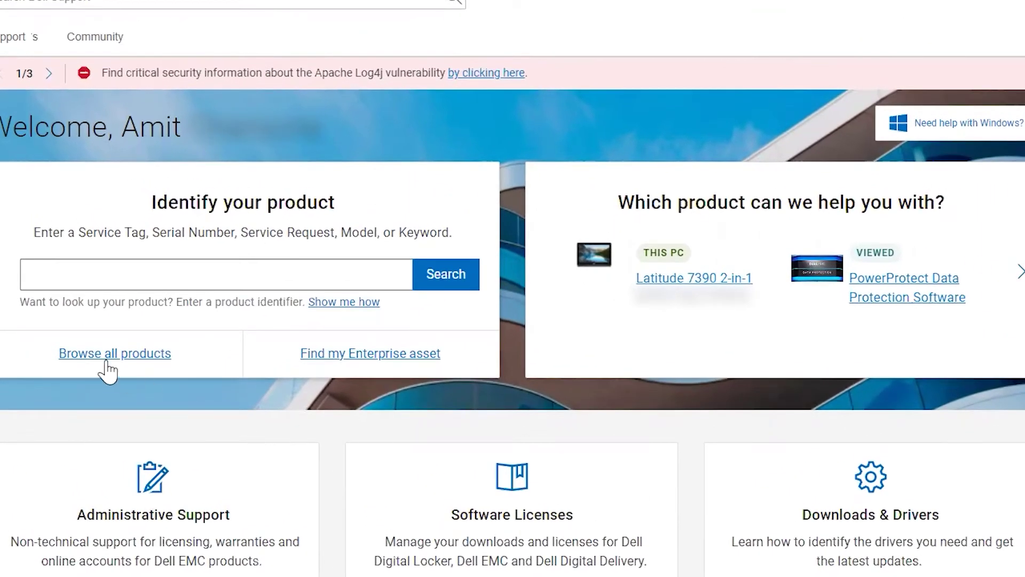
# In the product catalogue, follow Software & Solutions > Data Protection > PowerProtect Appliance to PowerProtect Data Protection Software.
pyautogui.click(92, 359)
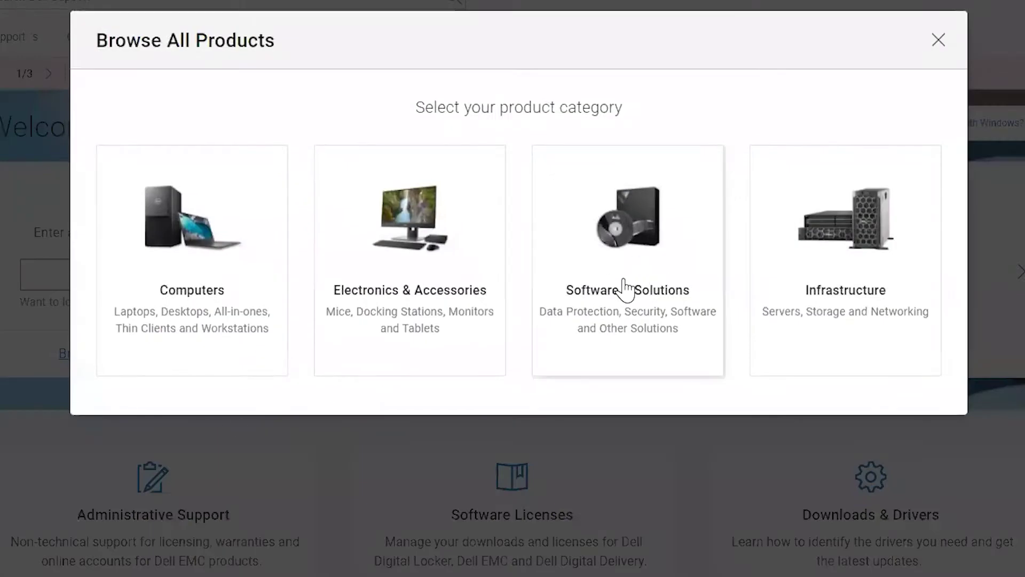
pyautogui.click(628, 288)
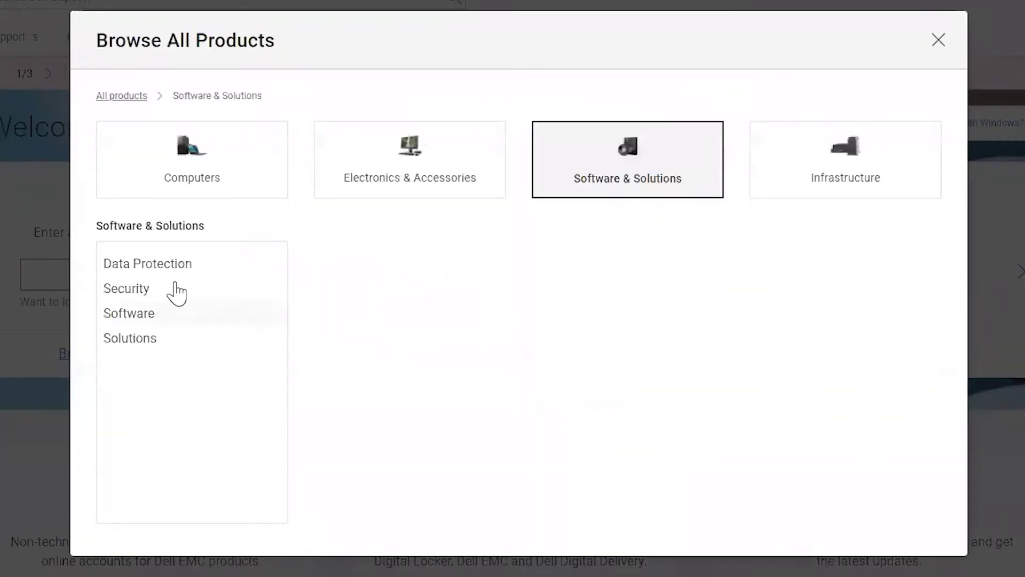
pyautogui.click(153, 269)
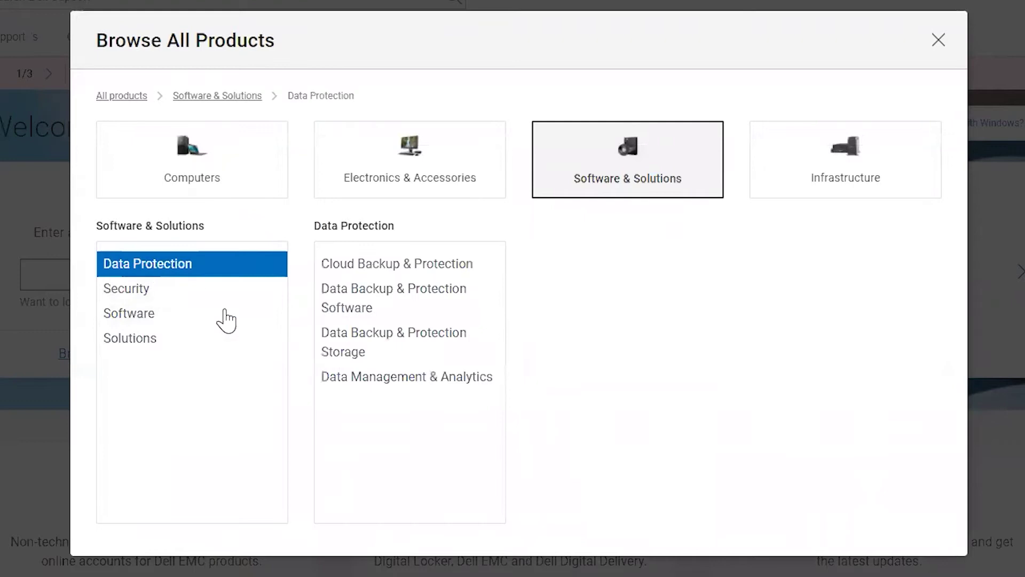
pyautogui.click(354, 353)
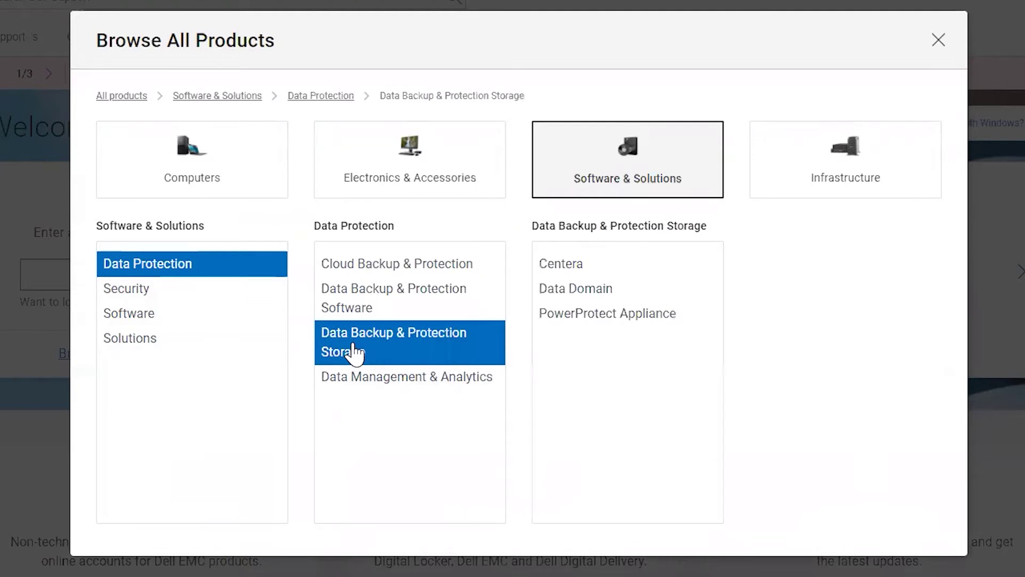
pyautogui.click(571, 317)
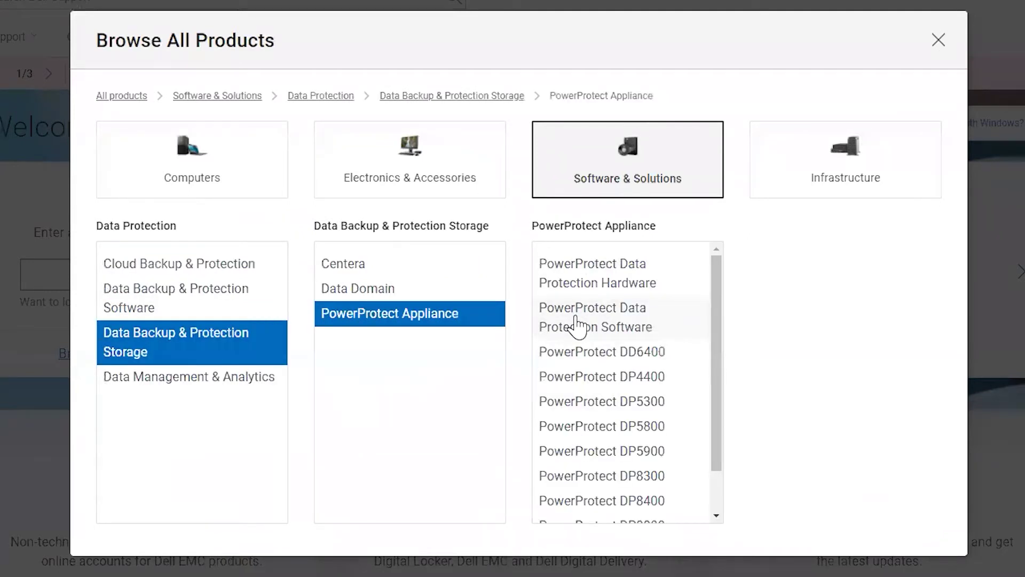
pyautogui.click(605, 330)
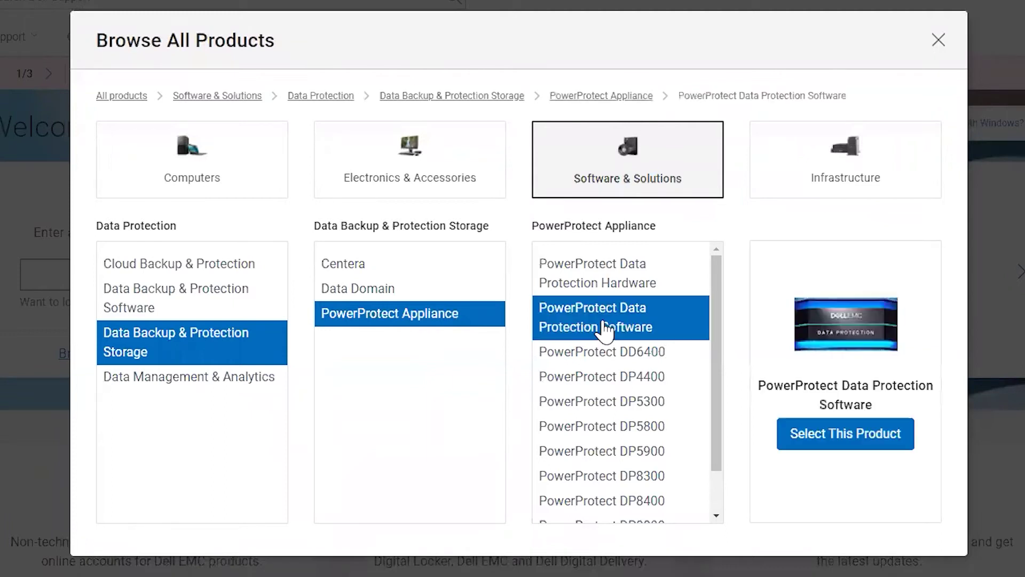
# Select PowerProtect Data Protection Software and show its Drivers & Downloads list.
pyautogui.click(817, 443)
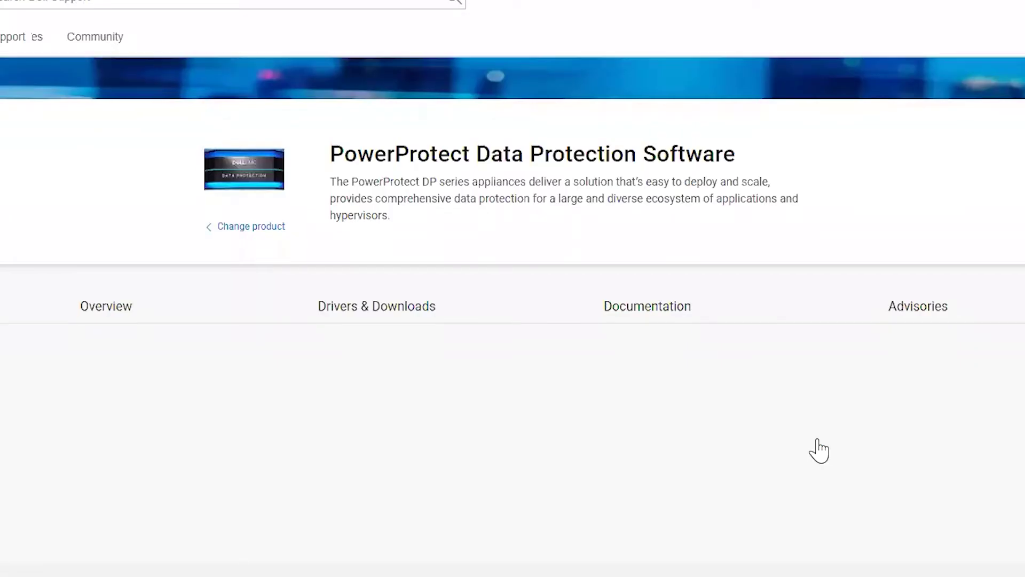
pyautogui.scroll(-2, 817, 449)
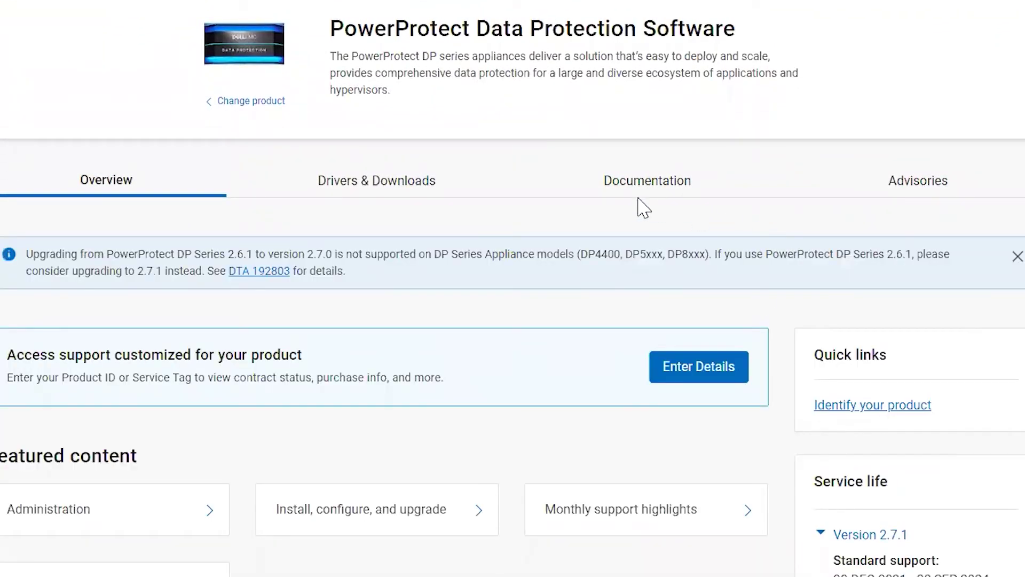
pyautogui.click(320, 191)
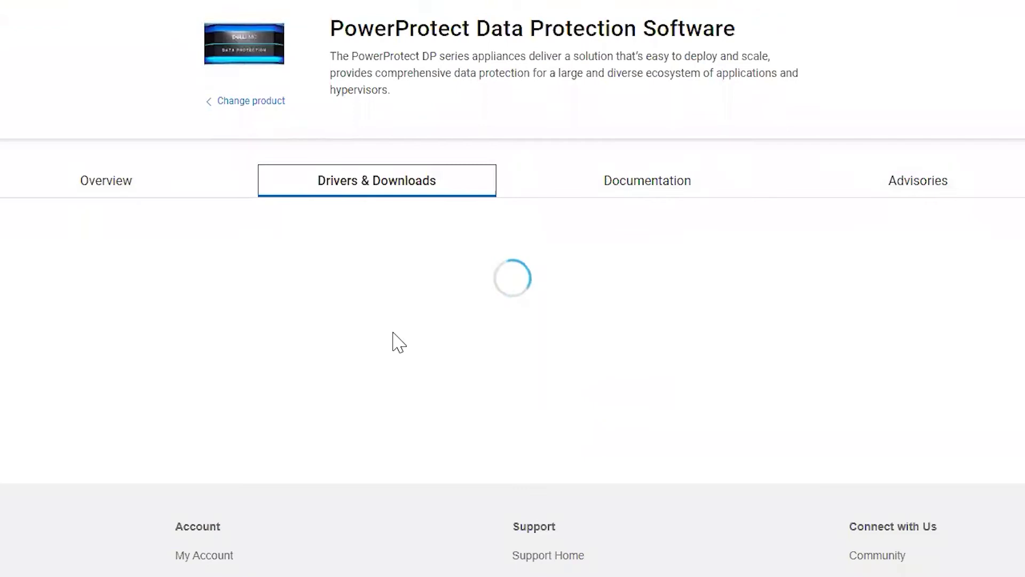
# Sort downloads by Publish Date newest first and mark the PowerProtect DP Health Check entry.
pyautogui.scroll(-7, 397, 342)
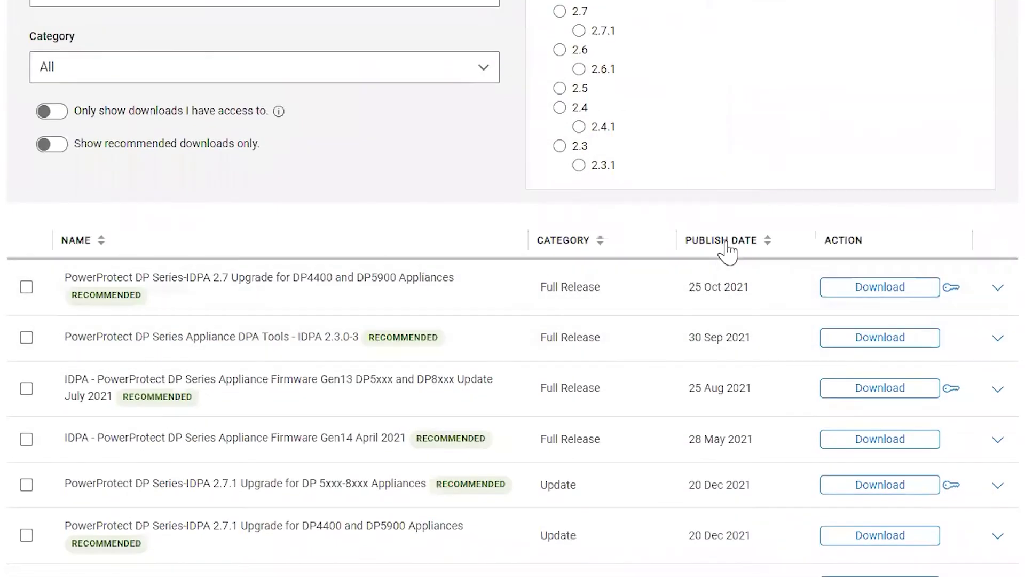
pyautogui.click(726, 242)
pyautogui.click(726, 243)
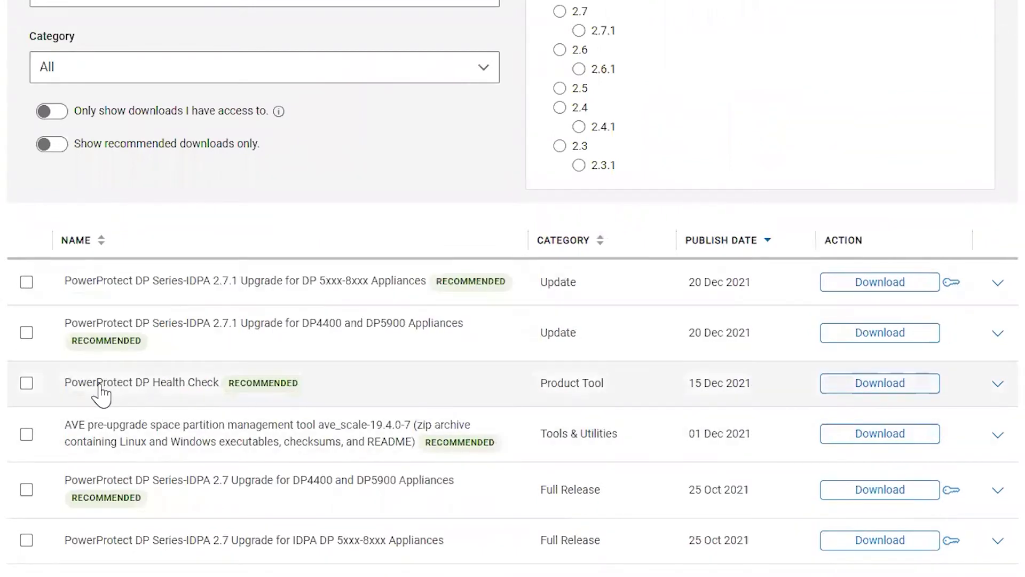
pyautogui.moveTo(103, 383); pyautogui.dragTo(261, 393)
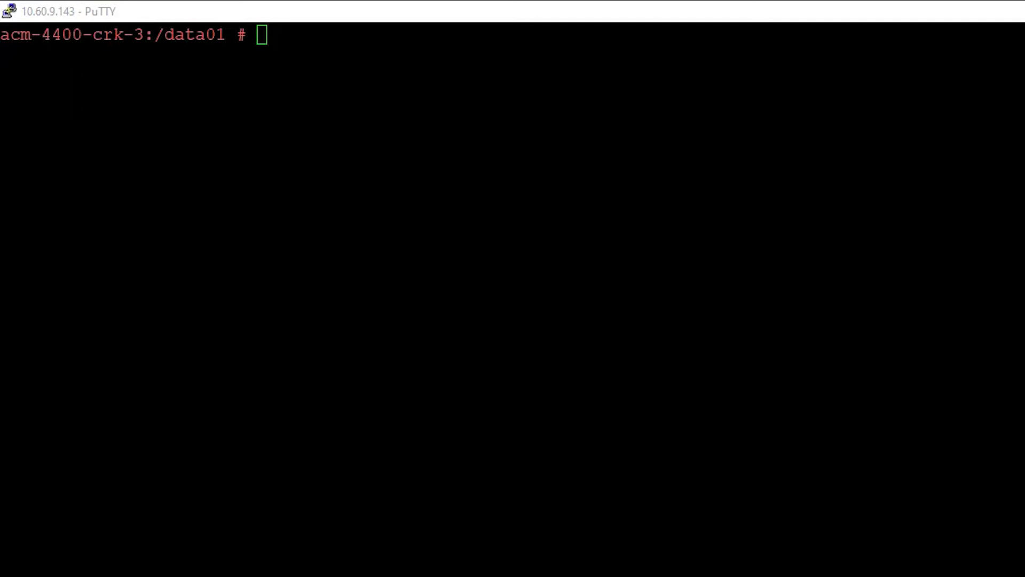
# Change the terminal's working directory to /data01.
pyautogui.click(589, 449)
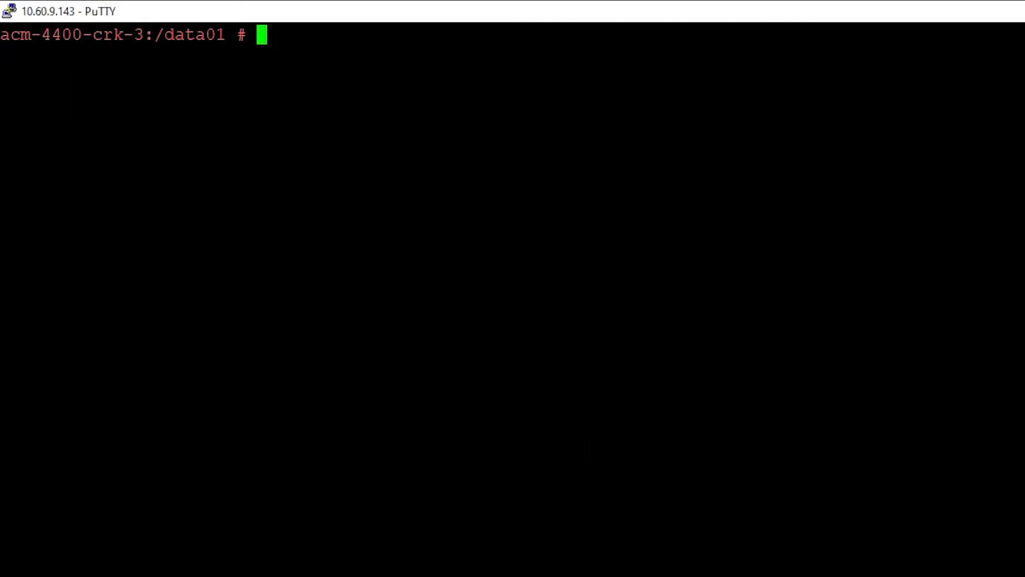
pyautogui.write('cd ')
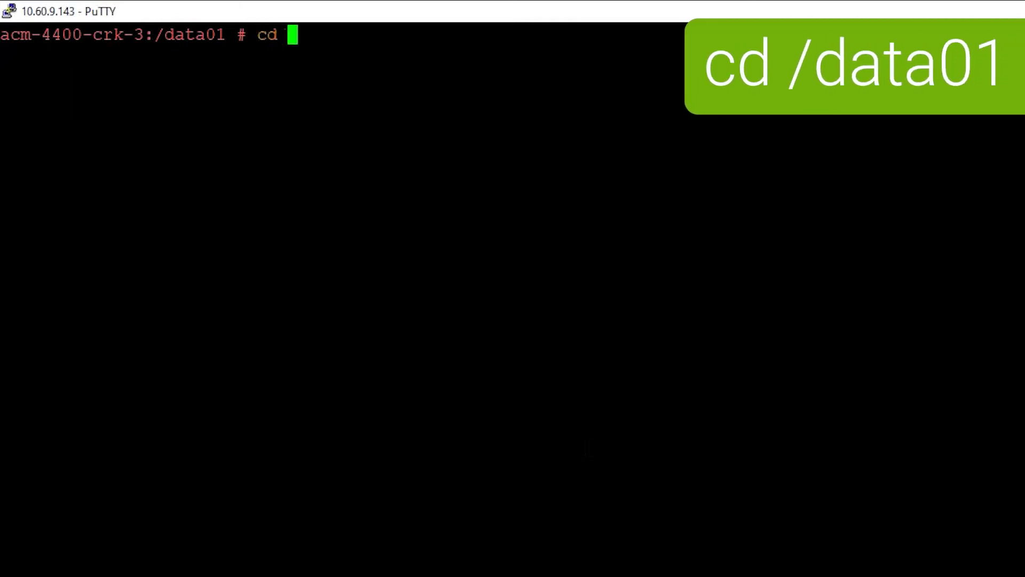
pyautogui.write('/data01')
pyautogui.press('Return')
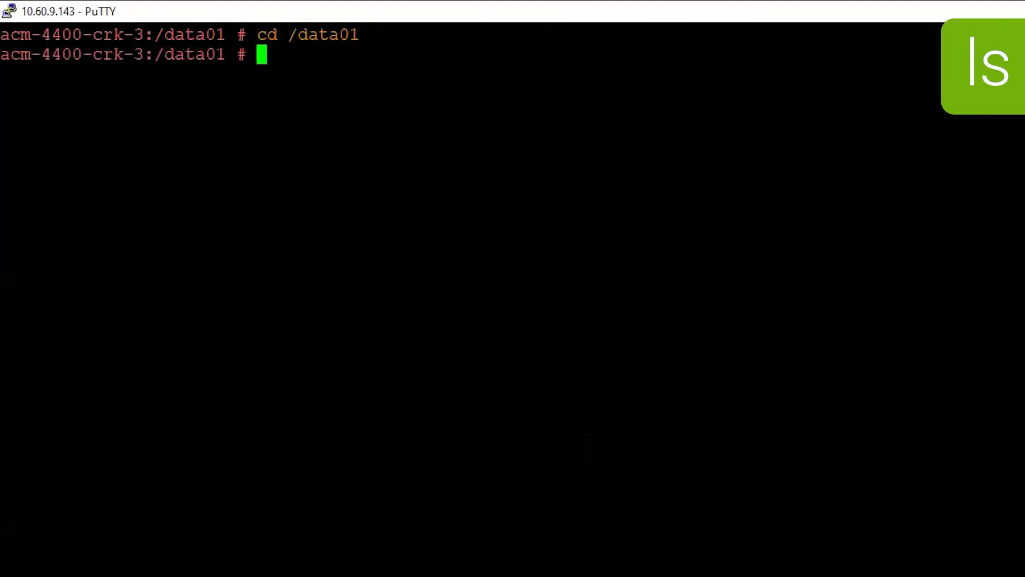
# List /data01 with ls -lrth and highlight ppdp-health-check-2.7.1.0.jar and its .sha256 file.
pyautogui.write('ls -lrth')
pyautogui.press('Return')
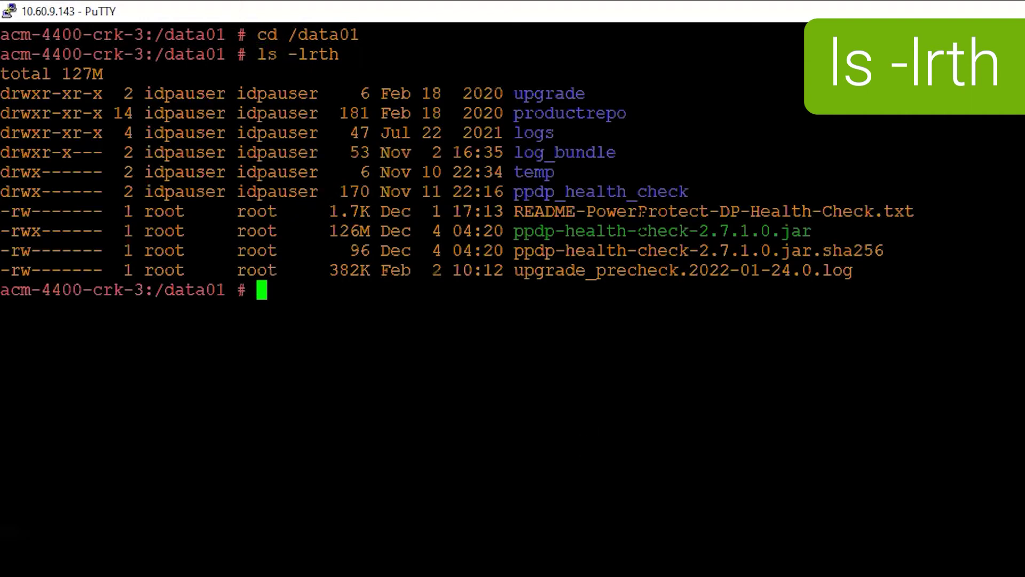
pyautogui.doubleClick(640, 230)
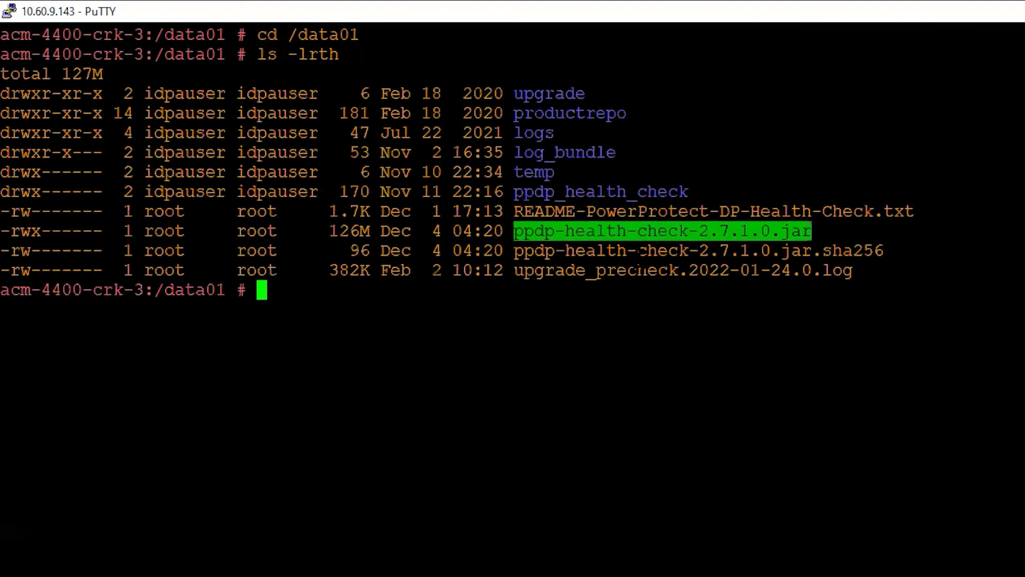
pyautogui.doubleClick(640, 251)
pyautogui.hotkey('ctrl', 'c')
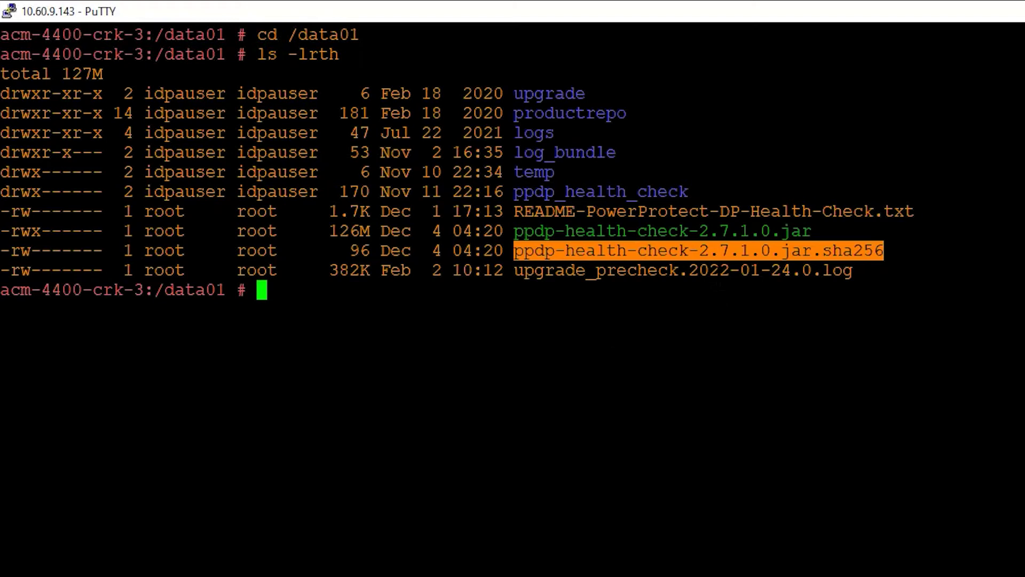
pyautogui.hotkey('alt', 'Tab')
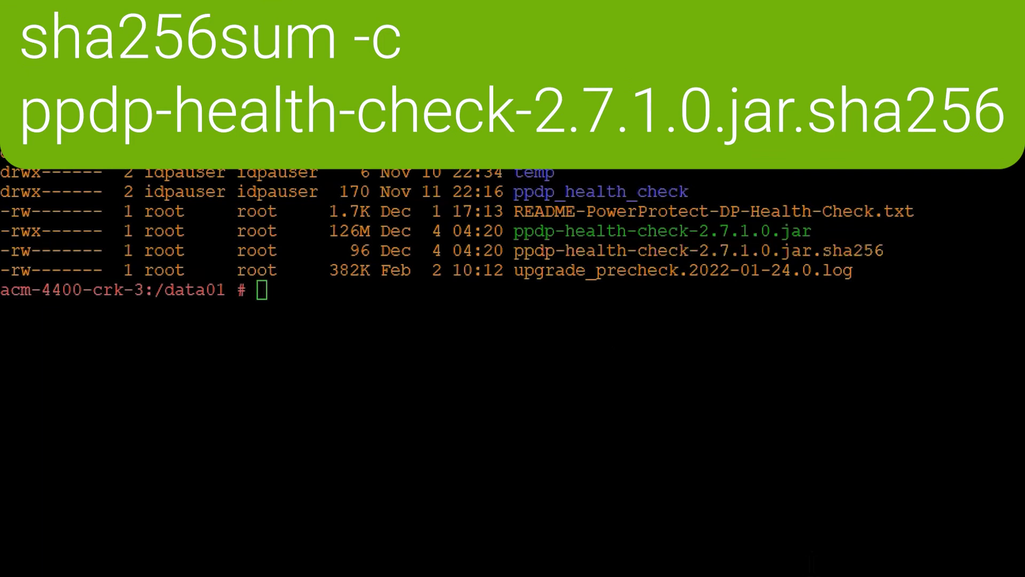
# Run sha256sum -c ppdp-health-check-2.7.1.0.jar.sha256 and highlight the OK result.
pyautogui.hotkey('alt', 'Tab')
pyautogui.write('sha256sum -c ppdp-health-check-2.7.1.0.jar.sha256')
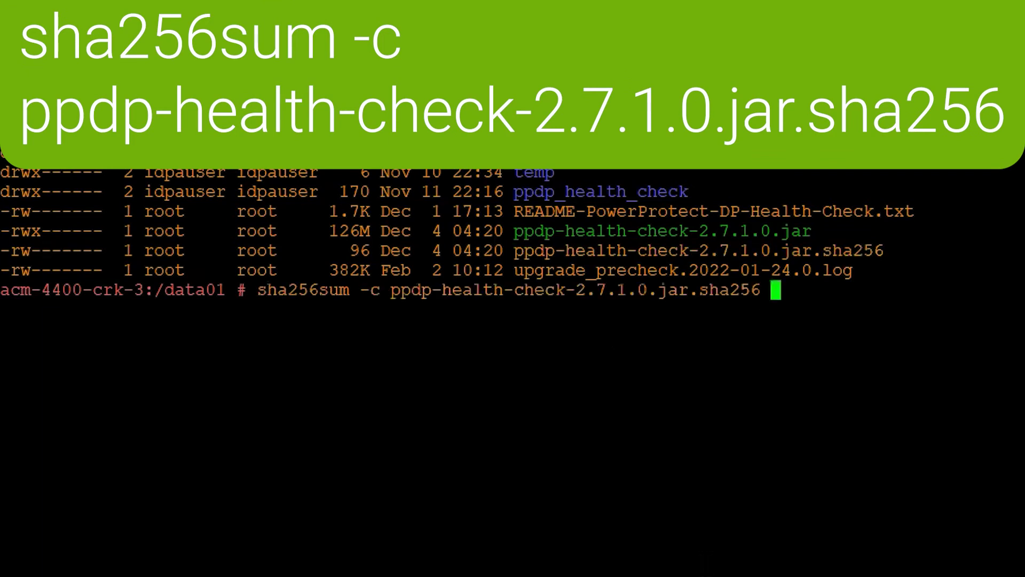
pyautogui.press('Return')
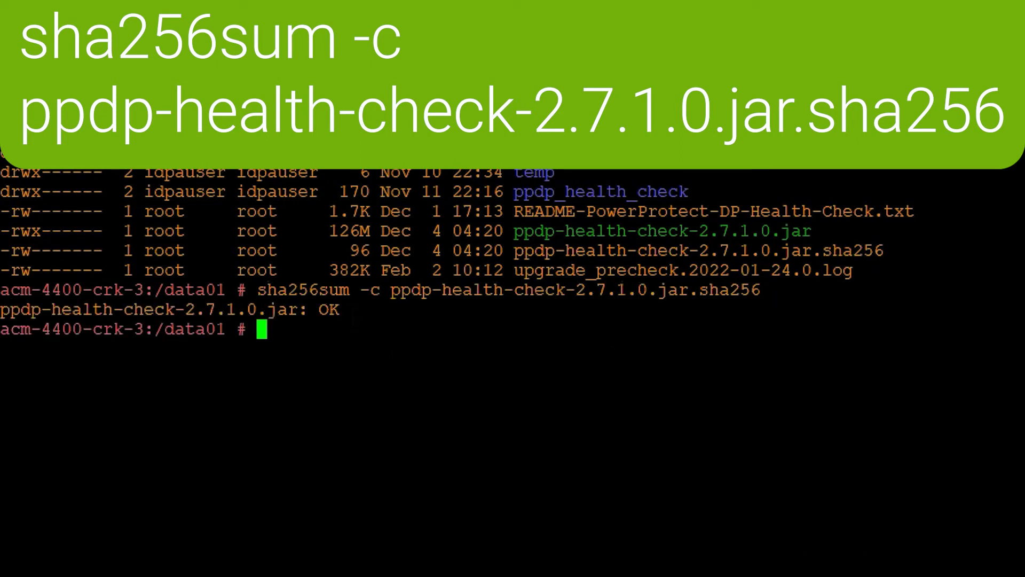
pyautogui.moveTo(353, 313); pyautogui.dragTo(324, 309)
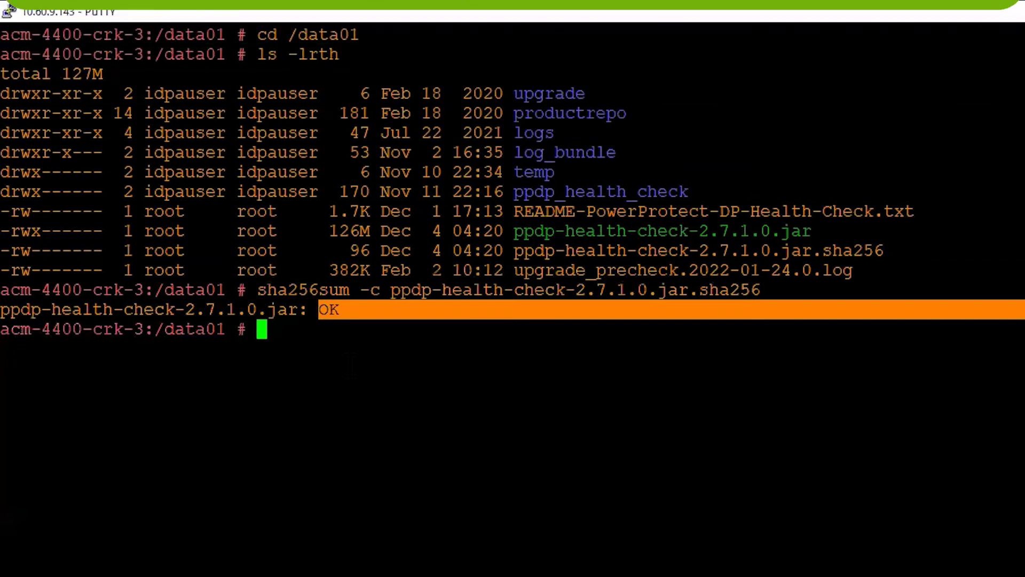
# Enter java -jar ppdp-health-check-2.7.1.0.jar at the prompt, pasting the jar name from the listing.
pyautogui.click(350, 387)
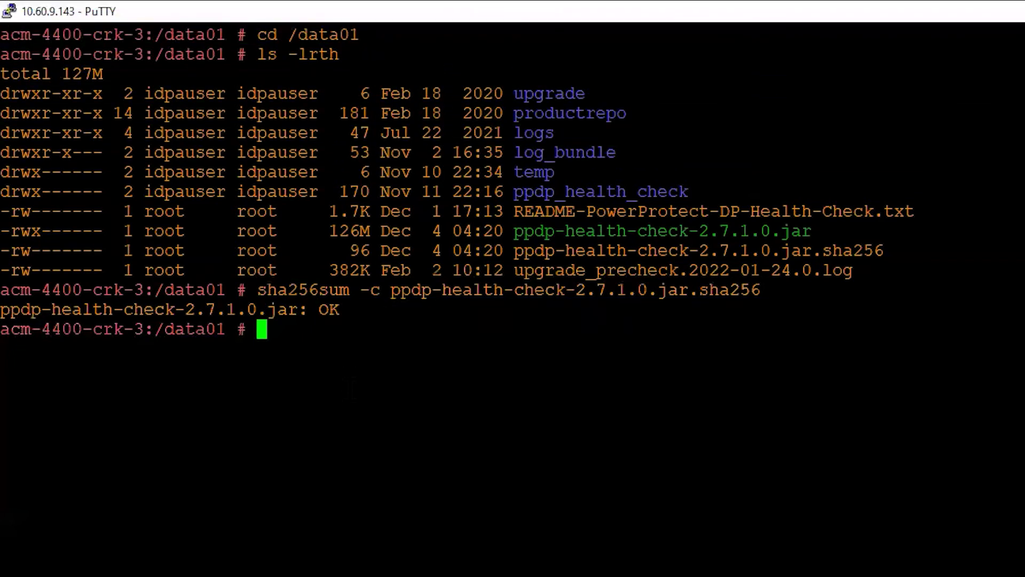
pyautogui.write('clear')
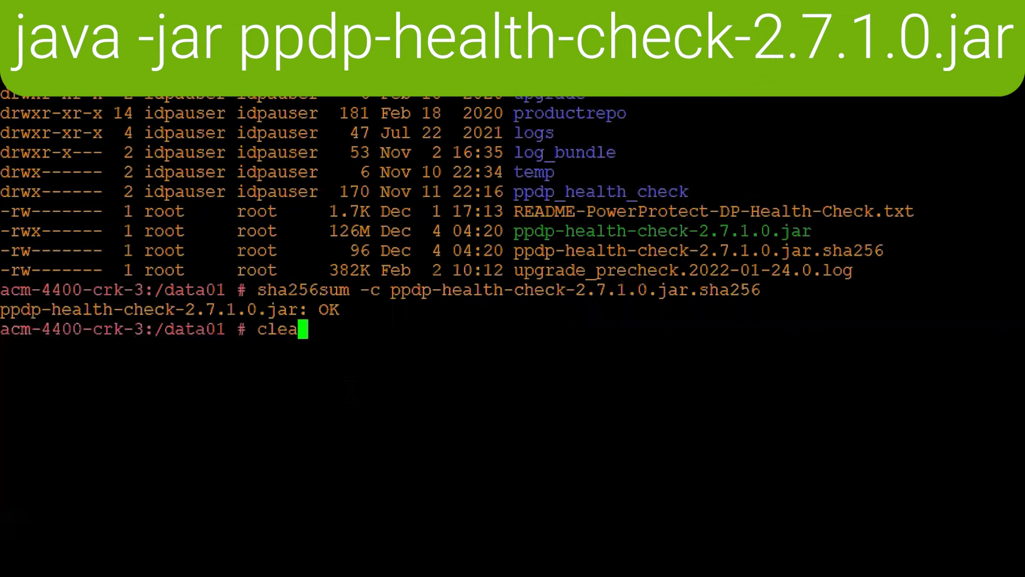
pyautogui.press('BackSpace')
pyautogui.press('BackSpace')
pyautogui.press('BackSpace')
pyautogui.press('BackSpace')
pyautogui.press('BackSpace')
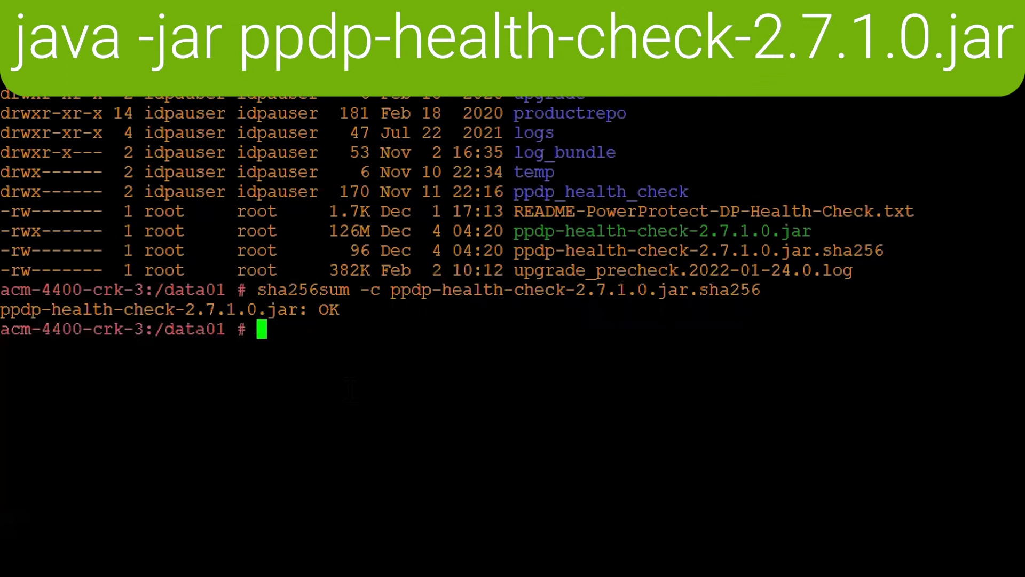
pyautogui.write('java -jar')
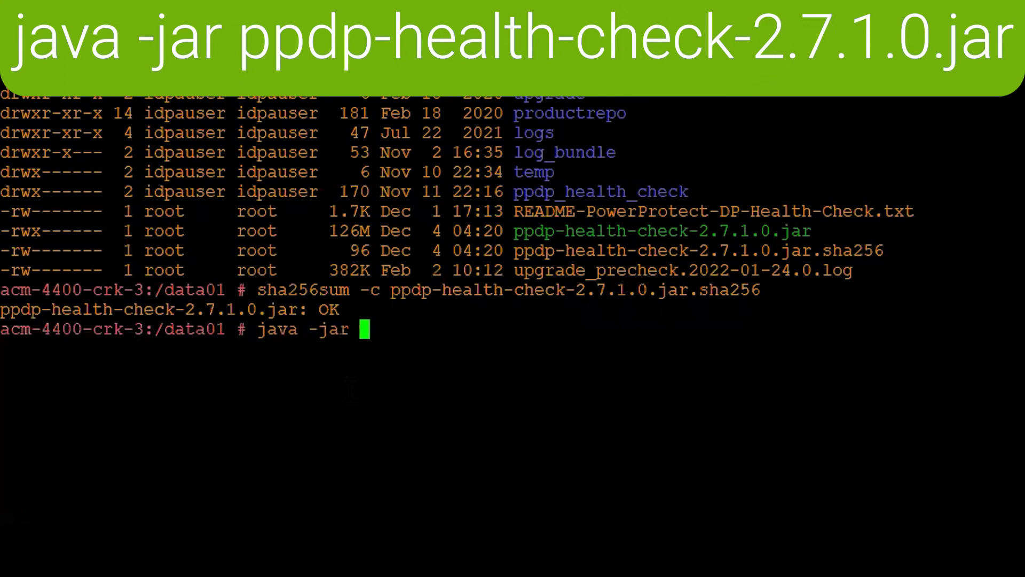
pyautogui.doubleClick(673, 230)
pyautogui.rightClick(673, 363)
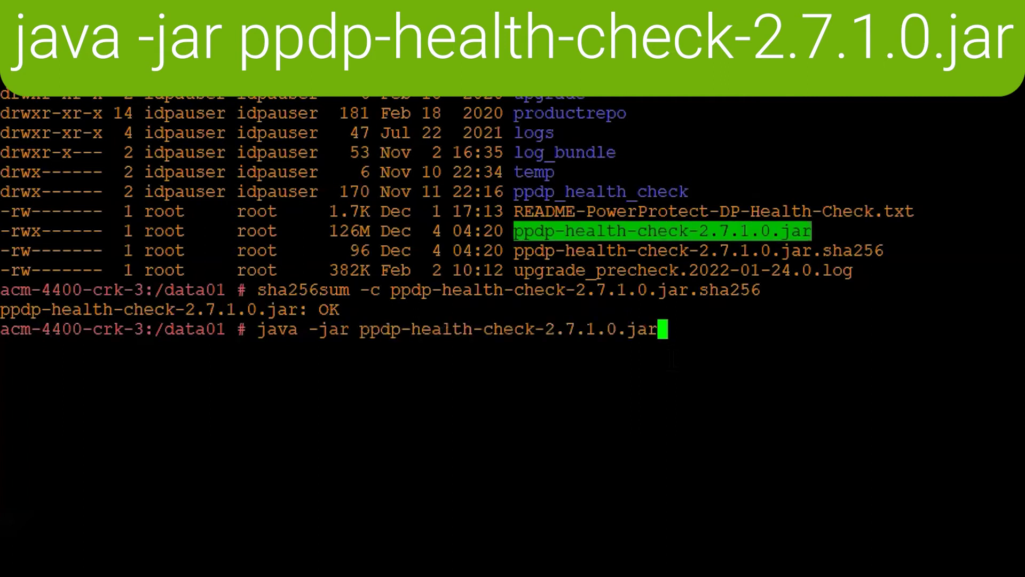
# Launch the health check, then highlight the Protection Software error and capacity validation success lines.
pyautogui.press('Return')
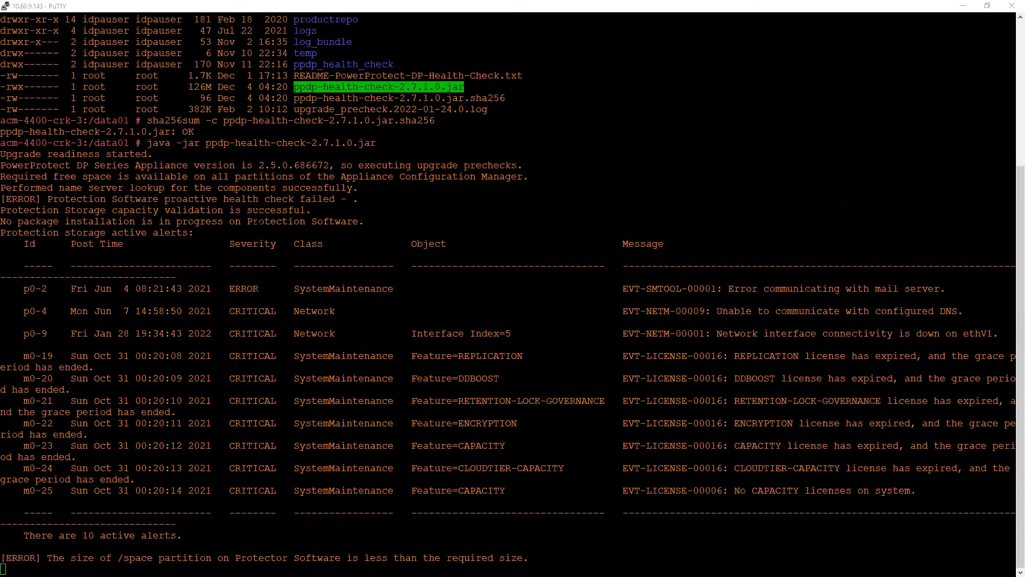
pyautogui.moveTo(164, 199); pyautogui.dragTo(50, 199)
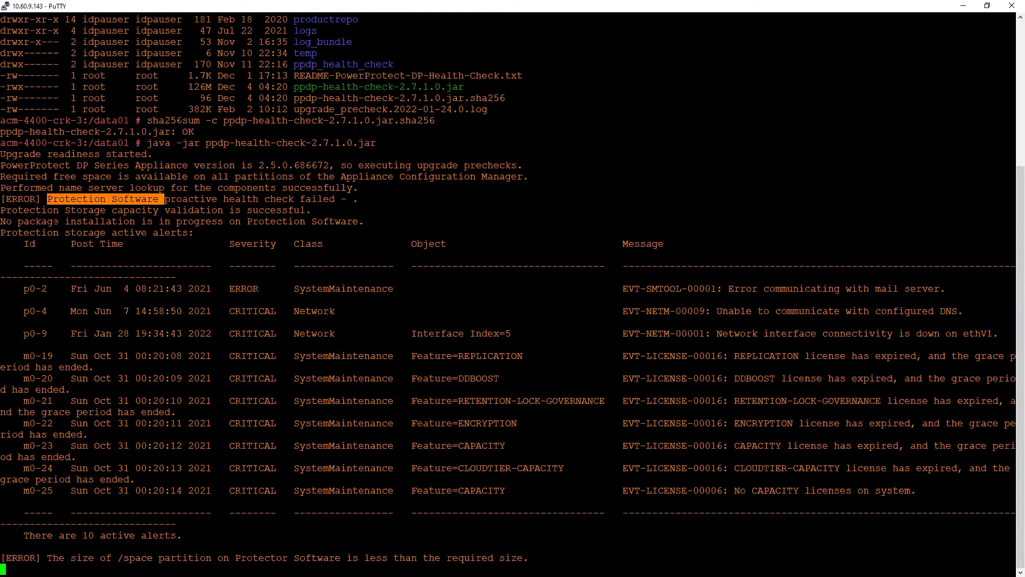
pyautogui.moveTo(19, 210); pyautogui.dragTo(309, 211)
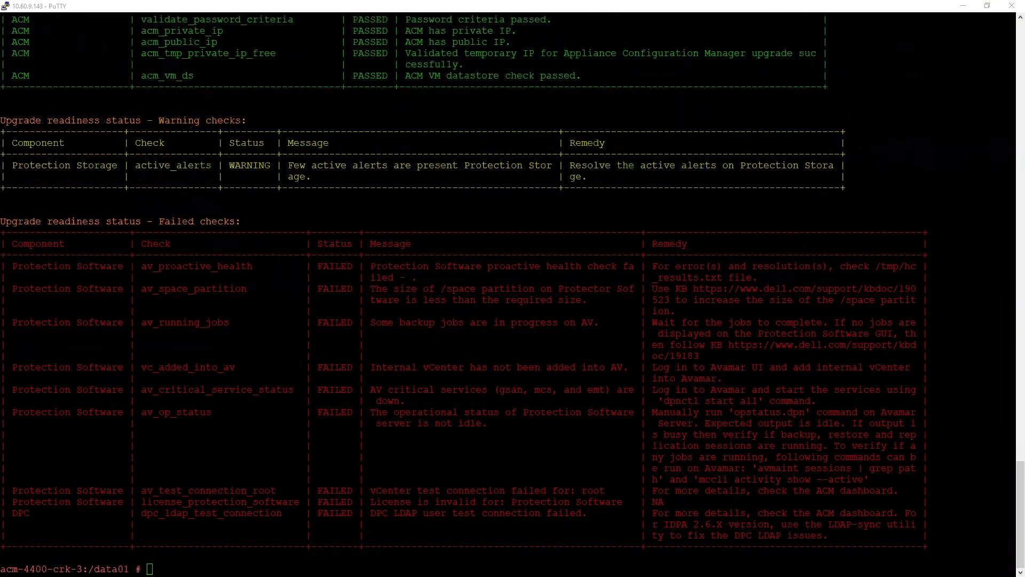
pyautogui.scroll(20, 548, 316)
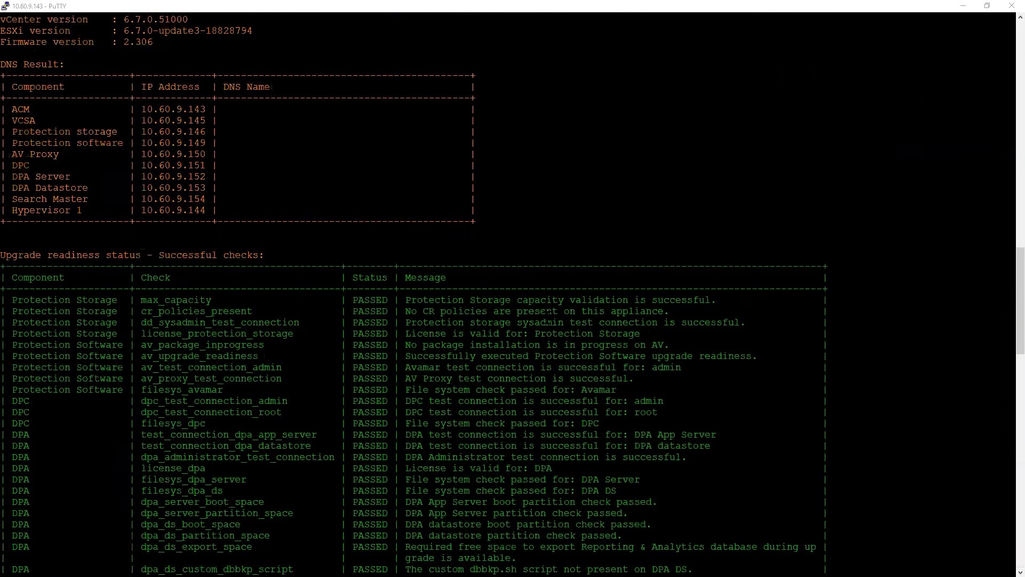
pyautogui.scroll(8, 548, 316)
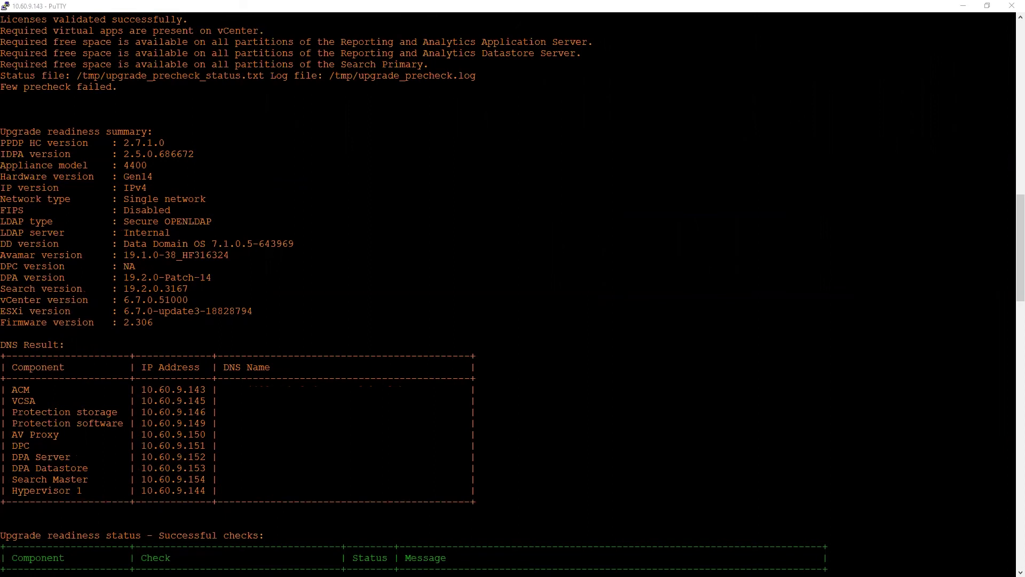
pyautogui.scroll(-8, 167, 445)
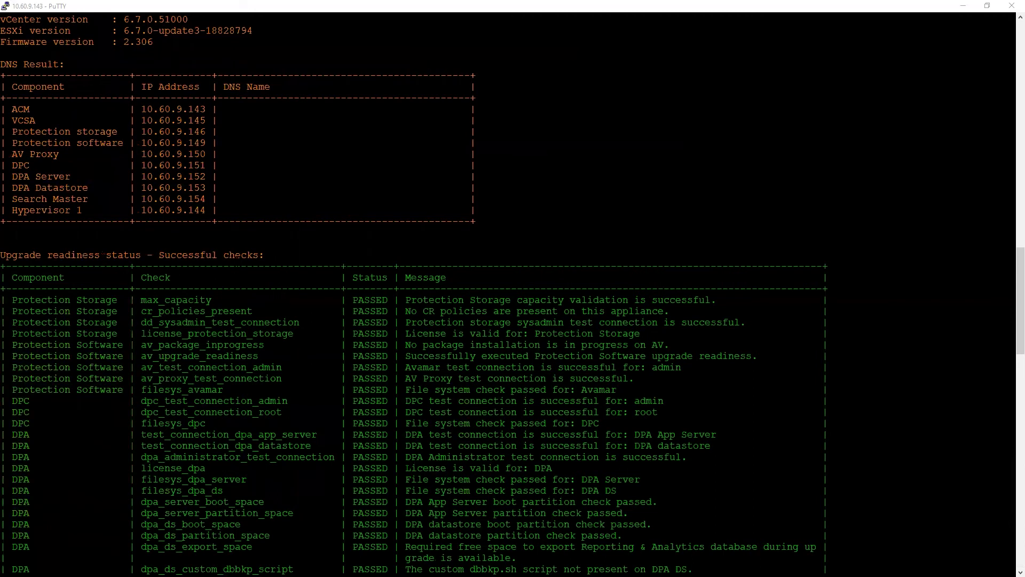
pyautogui.scroll(-20, 239, 308)
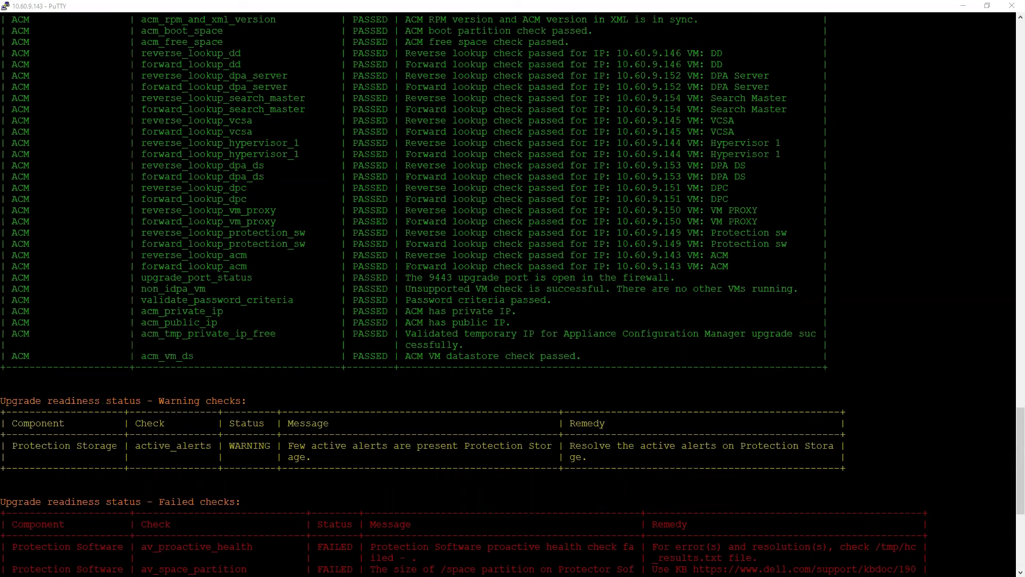
pyautogui.scroll(-8, 513, 288)
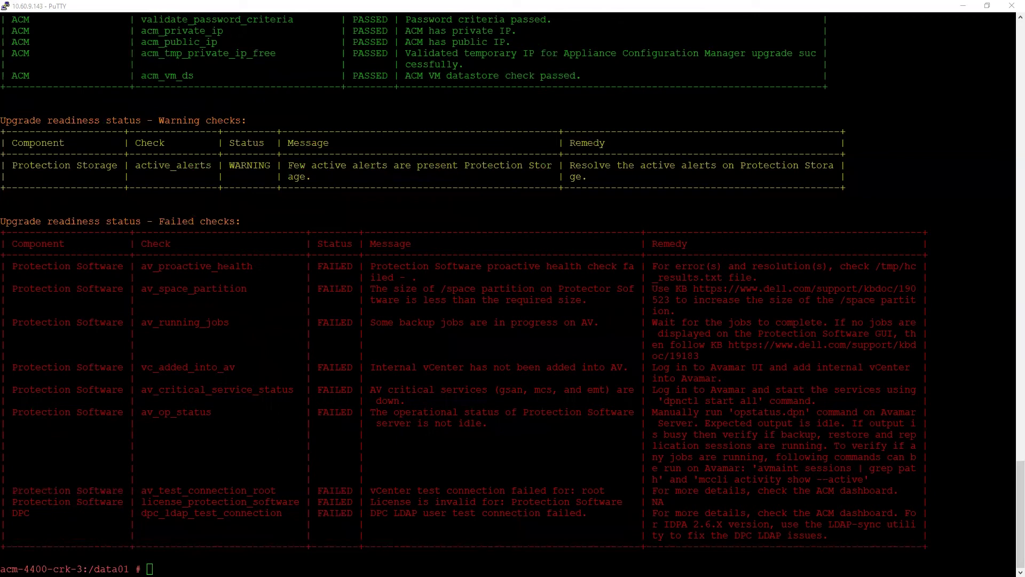
pyautogui.moveTo(699, 311); pyautogui.dragTo(654, 290)
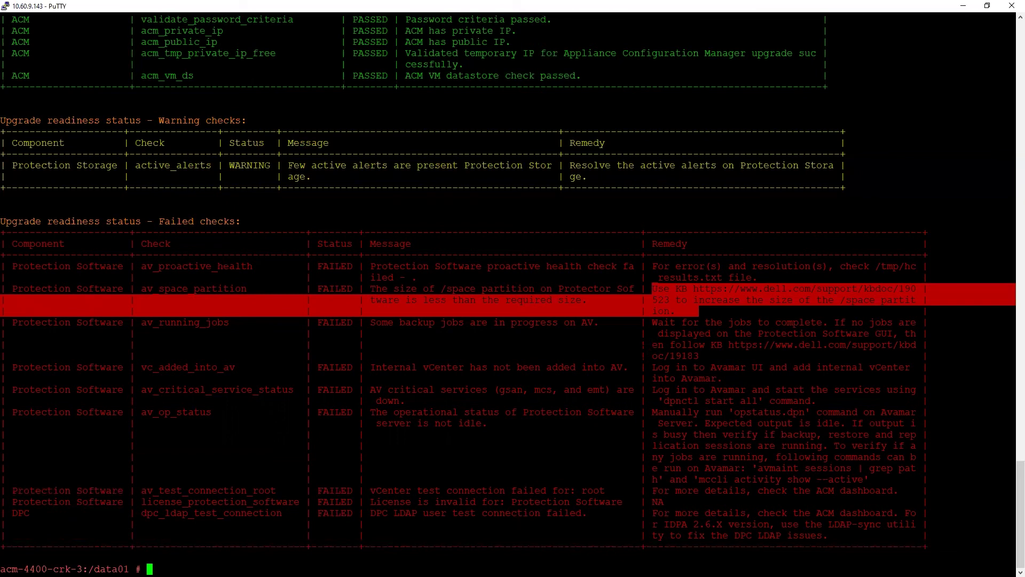
pyautogui.hotkey('alt', 'Tab')
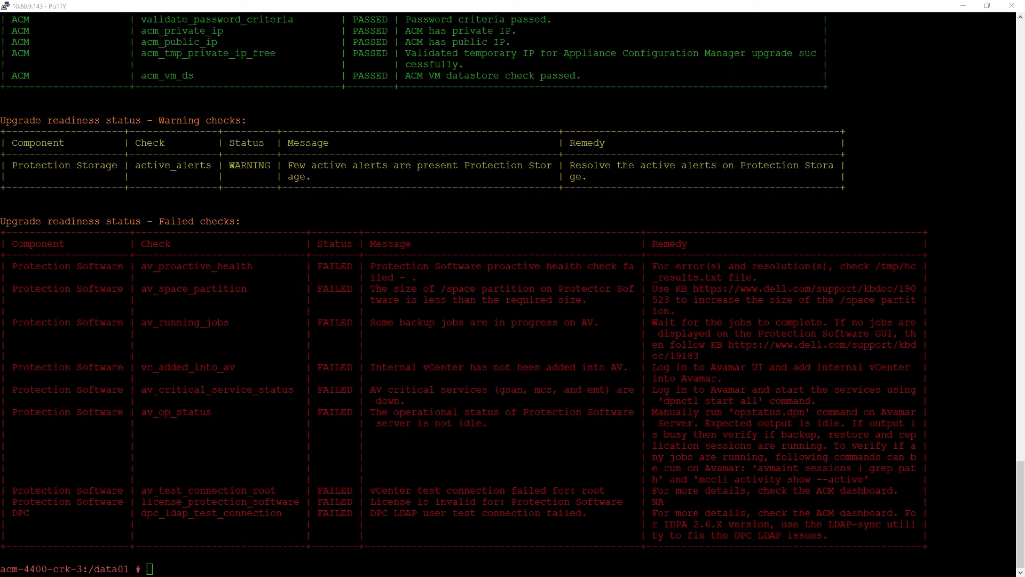
pyautogui.hotkey('alt', 'Tab')
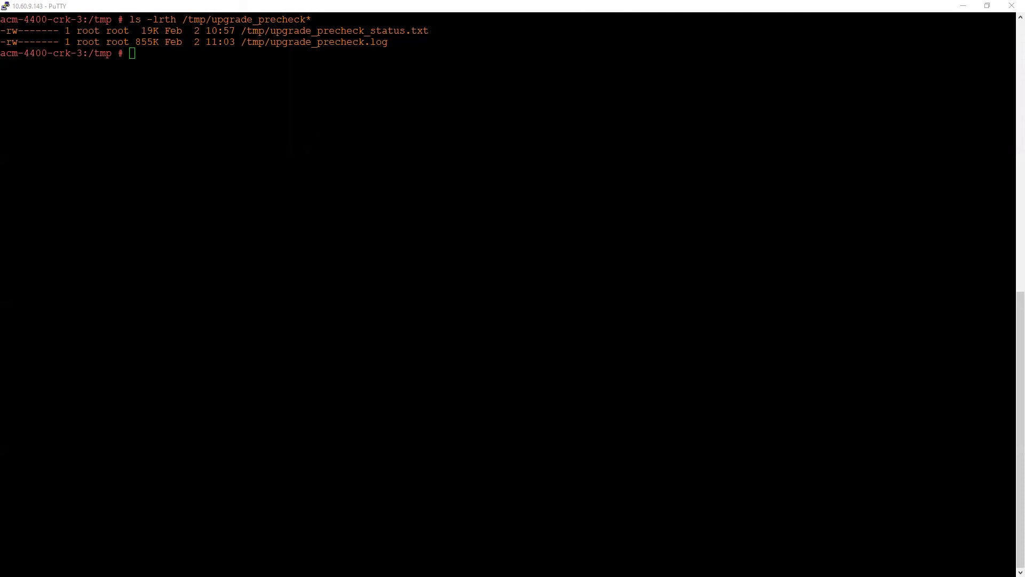
# Print /tmp/upgrade_precheck_status.txt with cat, pasting the file path copied from the output.
pyautogui.hotkey('alt', 'Tab')
pyautogui.write('cat')
pyautogui.doubleClick(281, 31)
pyautogui.press('shift+Insert')
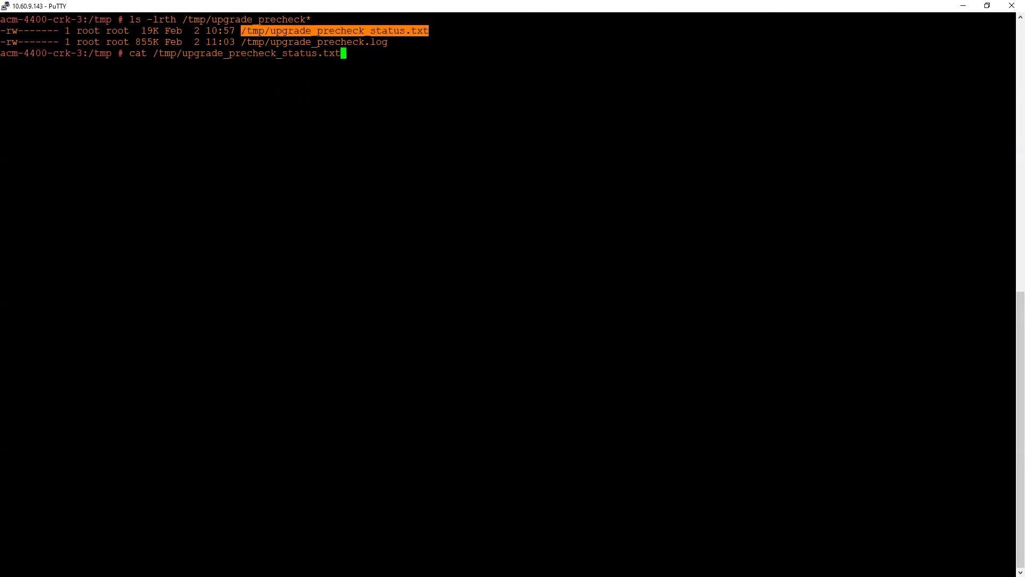
pyautogui.press('Return')
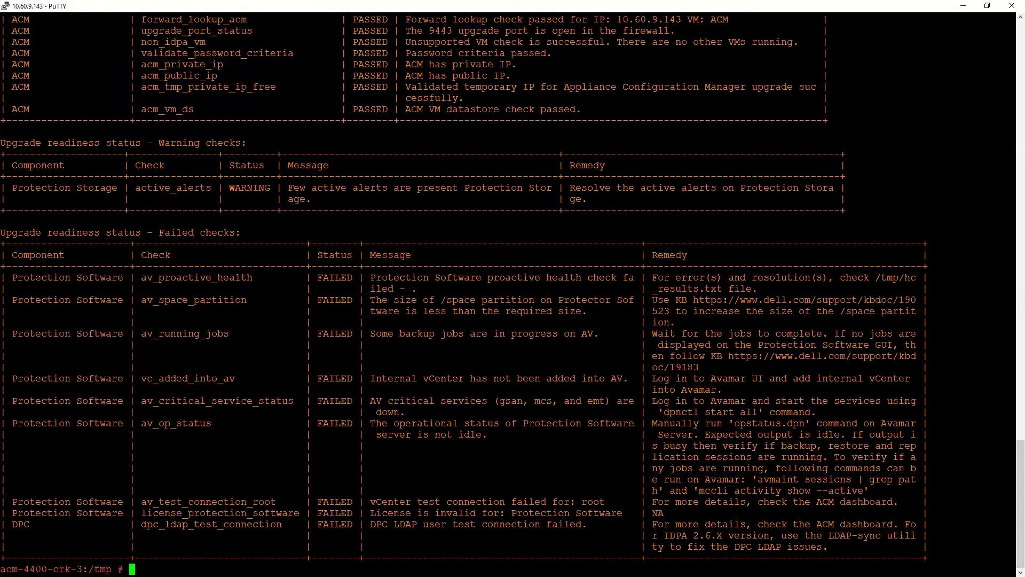
# Run ls -lrth in /tmp and highlight upgrade_precheck_status.txt (19K) and upgrade_precheck.log (855K).
pyautogui.write('ls -lrth')
pyautogui.press('Return')
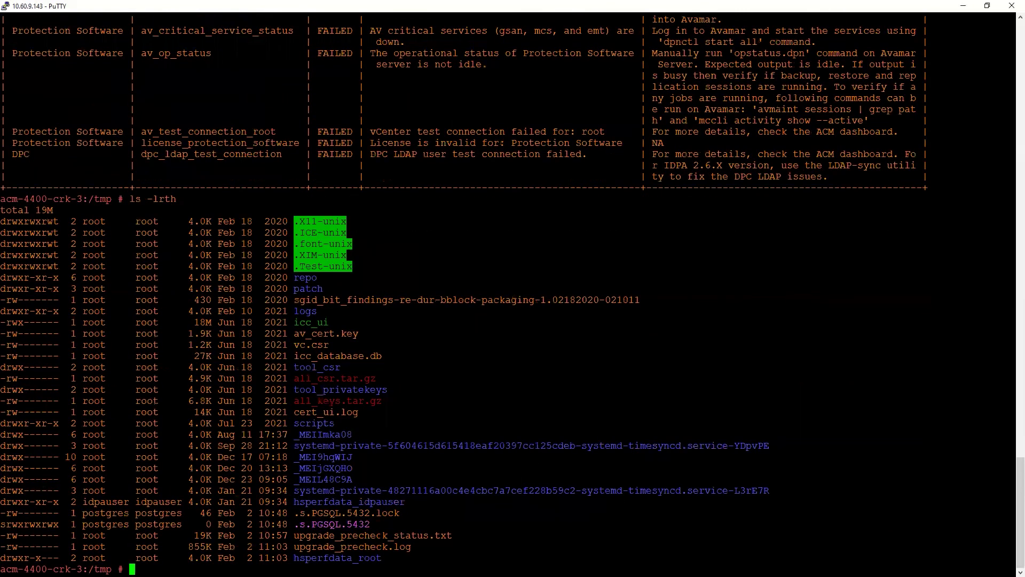
pyautogui.doubleClick(383, 535)
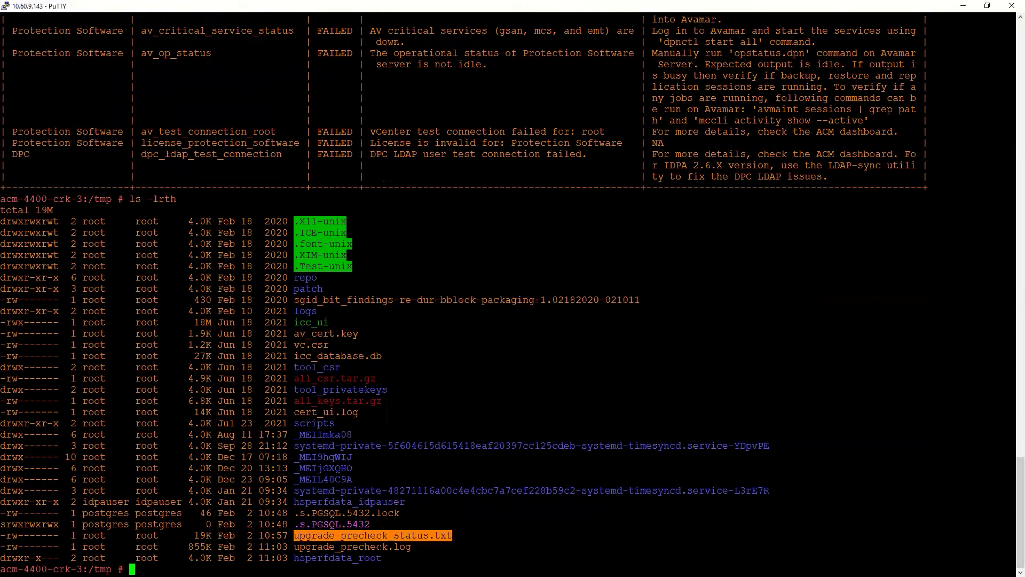
pyautogui.doubleClick(381, 547)
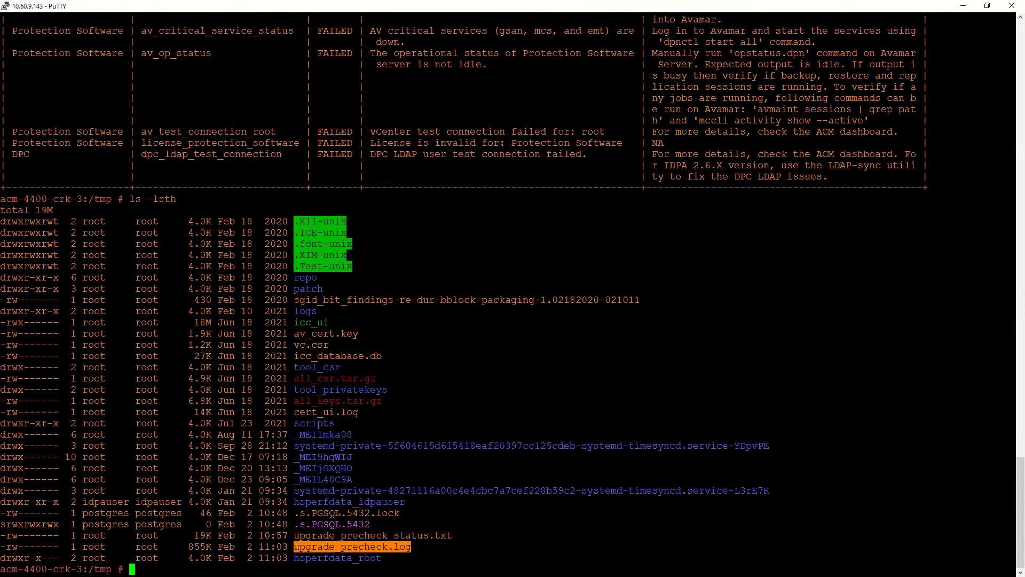